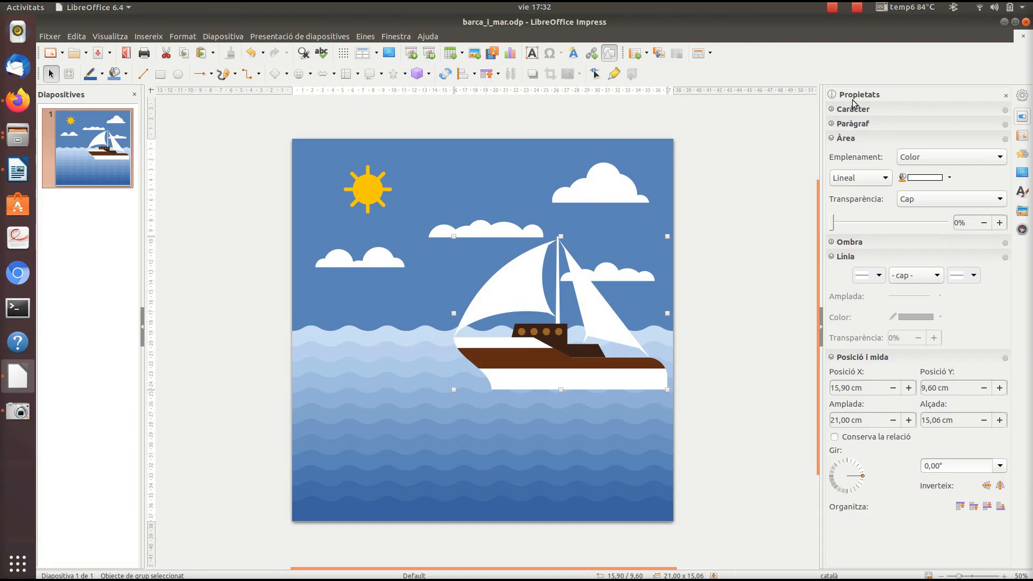
# Expand the character properties and change the slide's paper format to A4, applying the new size.
pyautogui.click(839, 109)
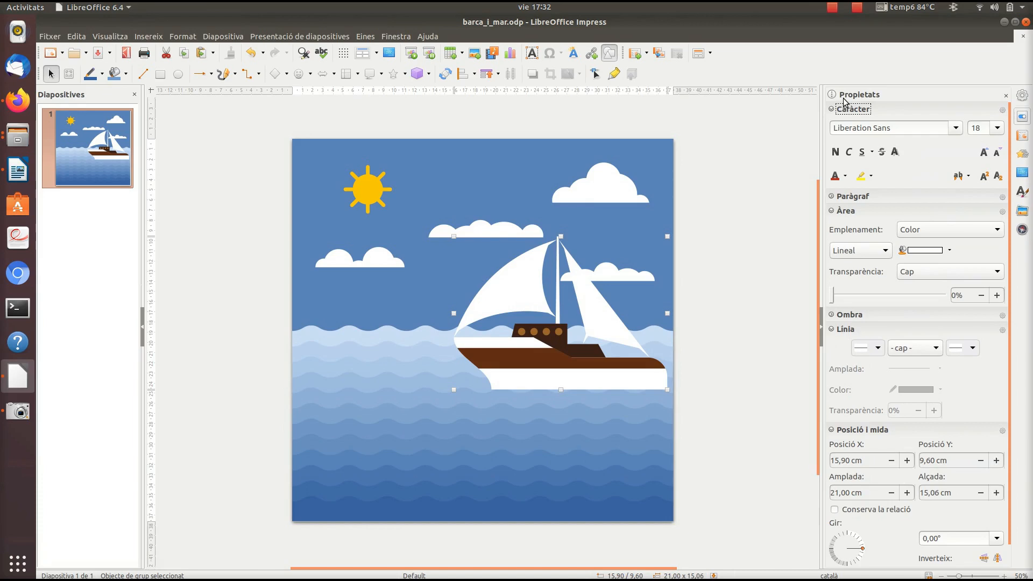
pyautogui.click(233, 36)
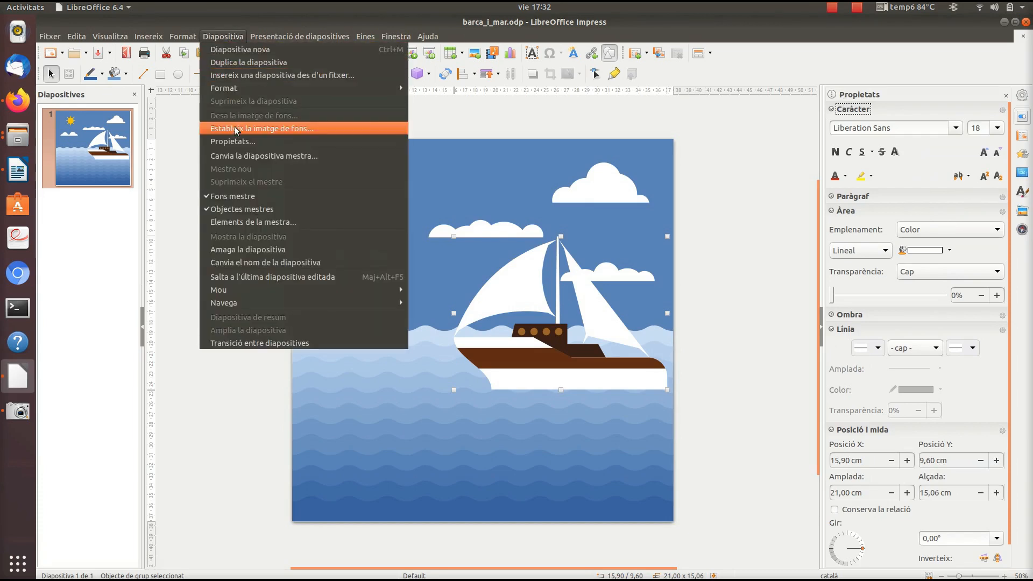
pyautogui.click(236, 140)
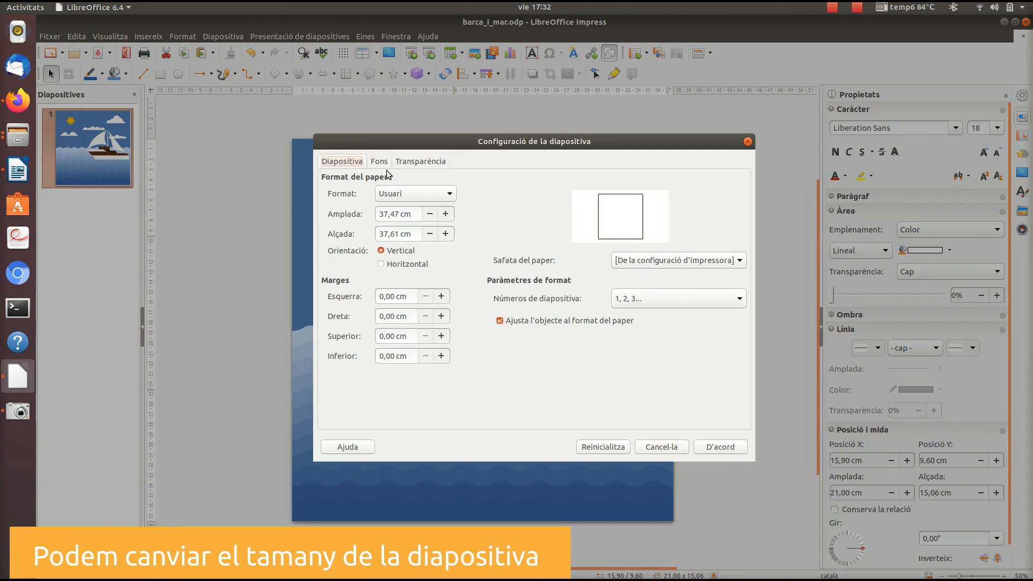
pyautogui.click(420, 193)
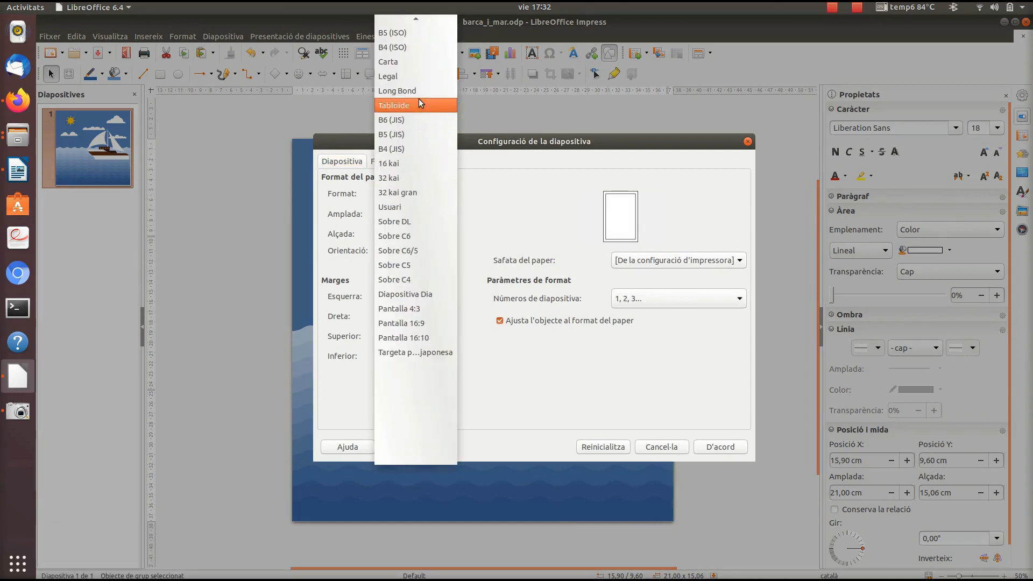
pyautogui.moveTo(419, 22)
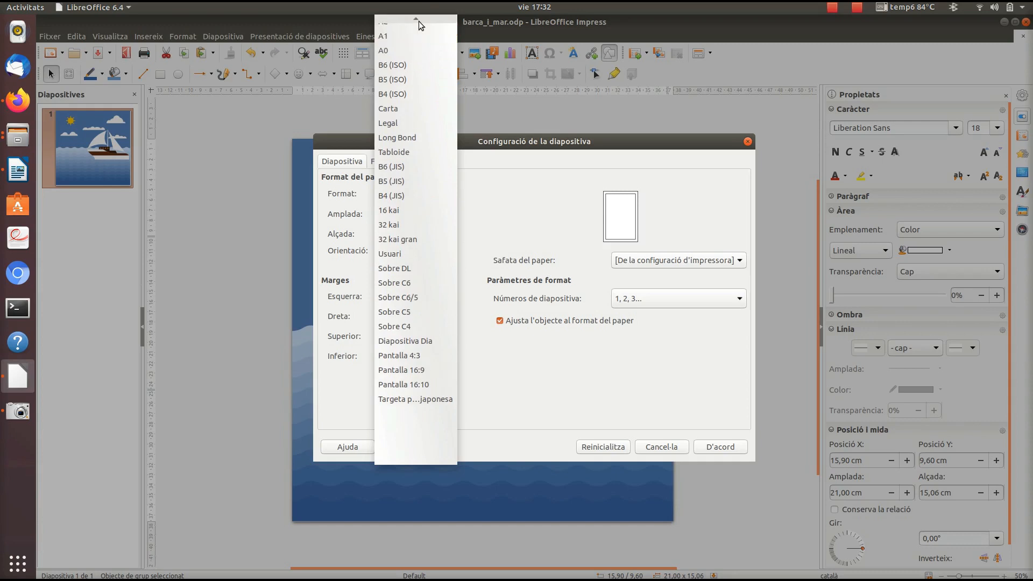
pyautogui.click(413, 56)
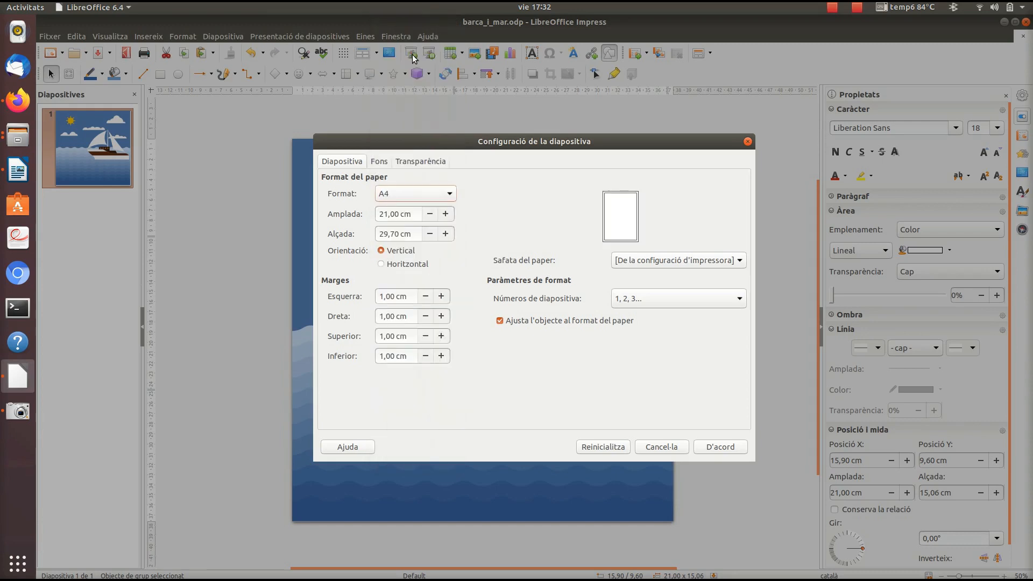
pyautogui.click(710, 442)
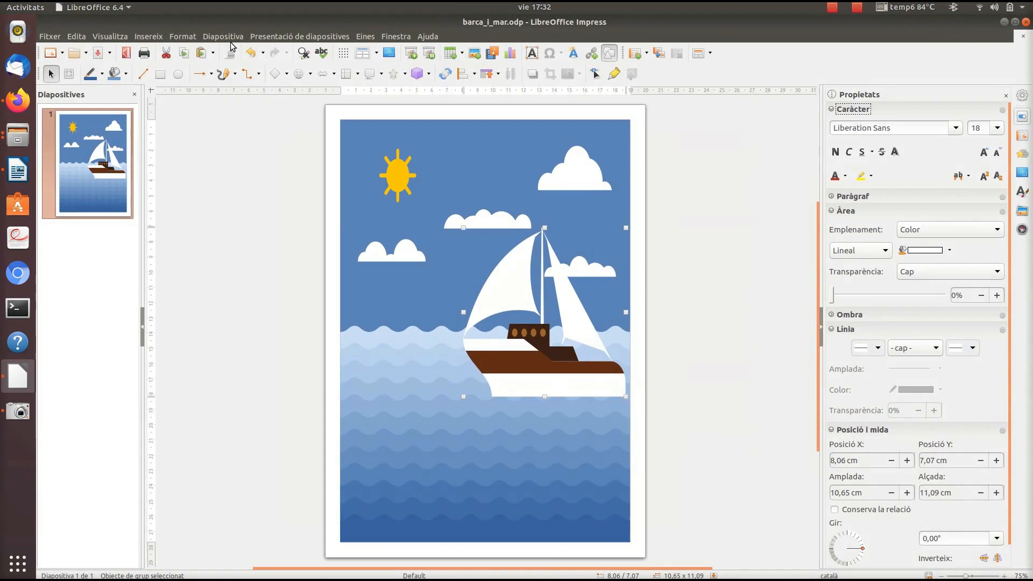
# Switch the A4 slide to horizontal orientation and show the animation settings.
pyautogui.click(194, 37)
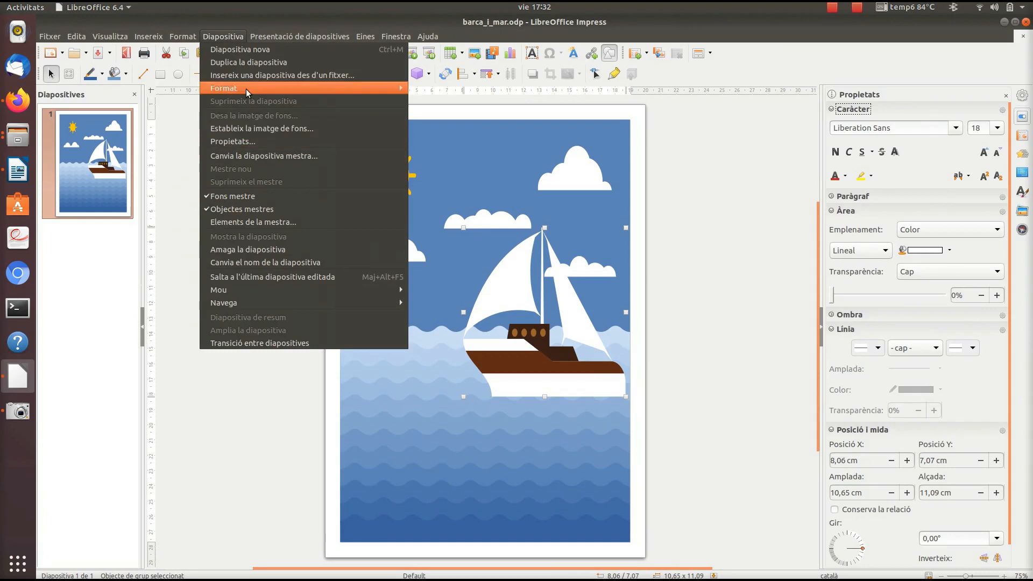
pyautogui.moveTo(264, 86)
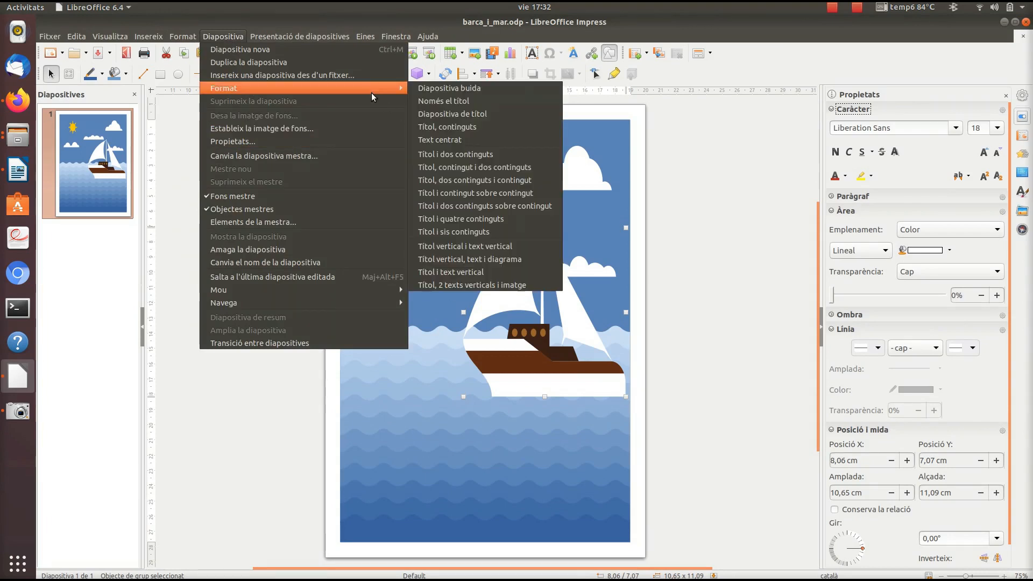
pyautogui.click(352, 141)
pyautogui.click(440, 193)
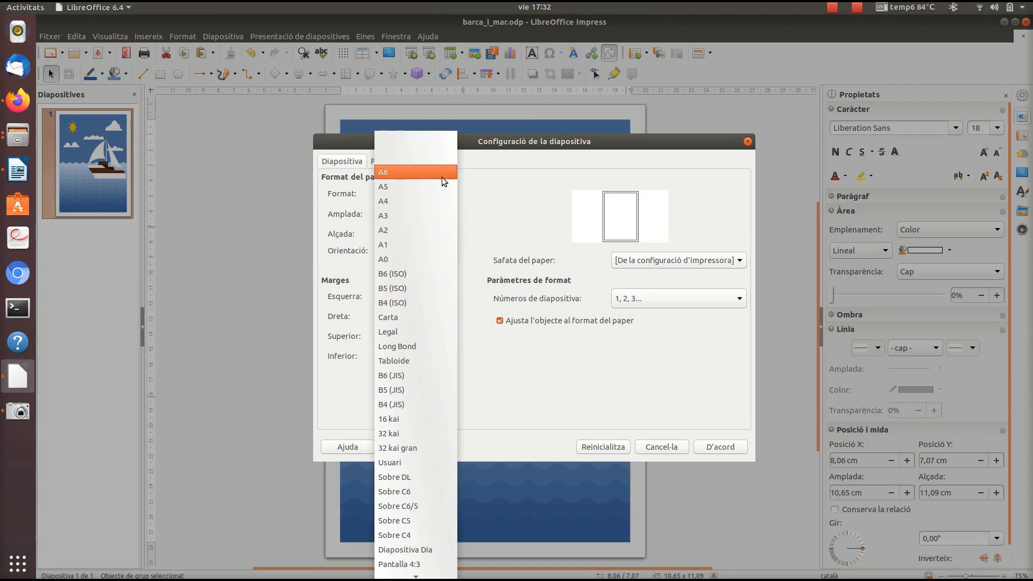
pyautogui.click(444, 202)
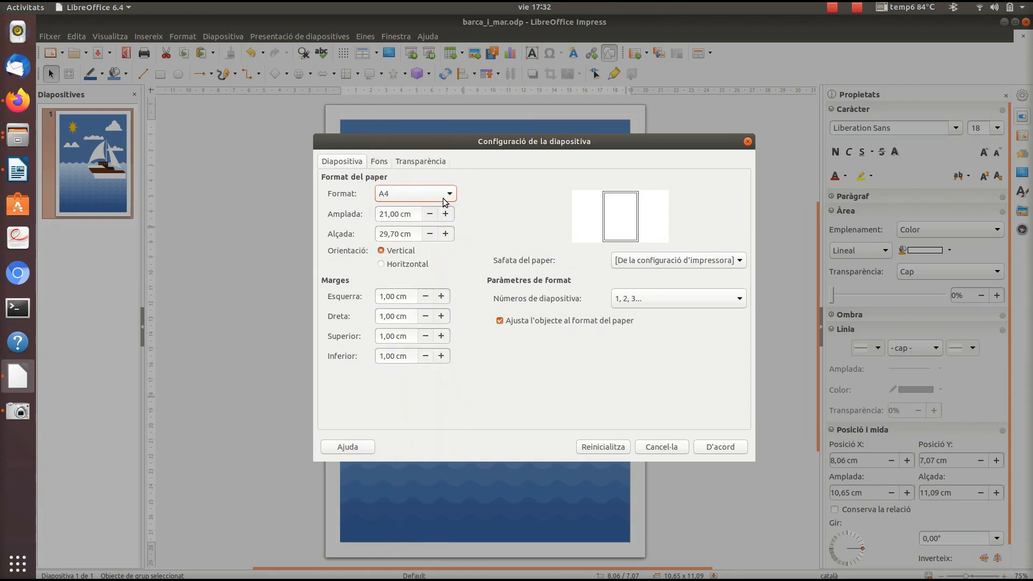
pyautogui.click(403, 265)
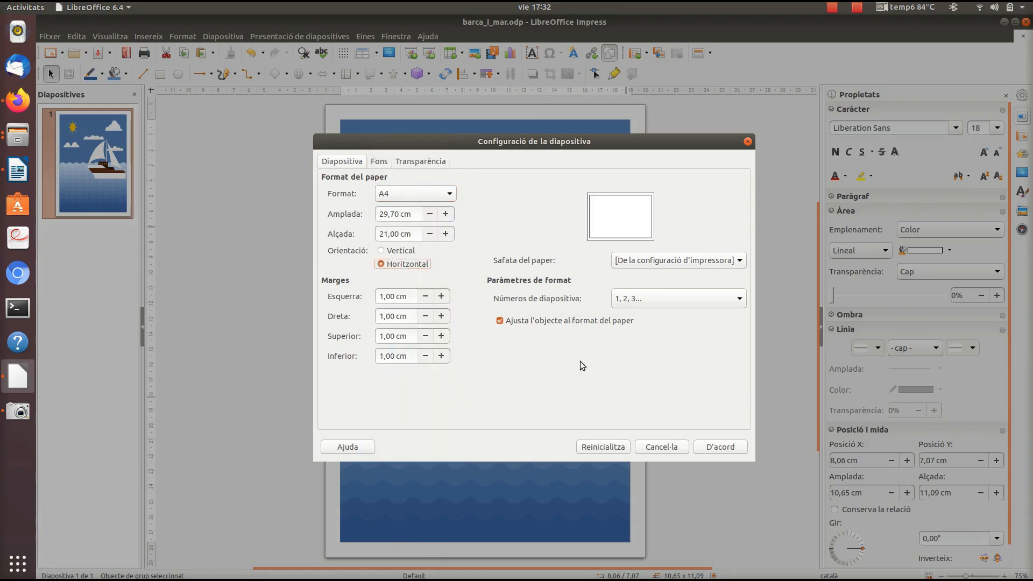
pyautogui.click(707, 447)
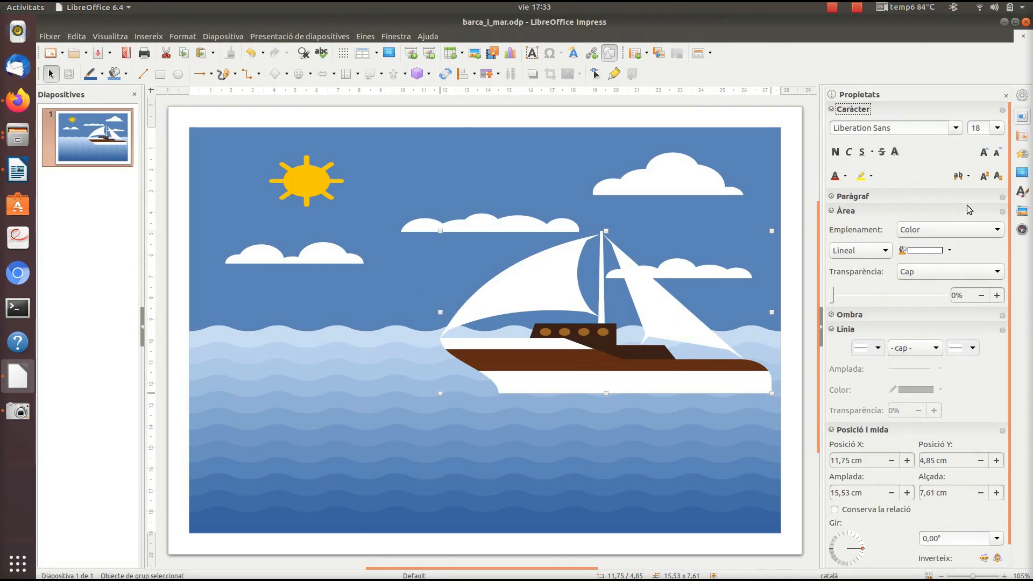
pyautogui.click(1022, 155)
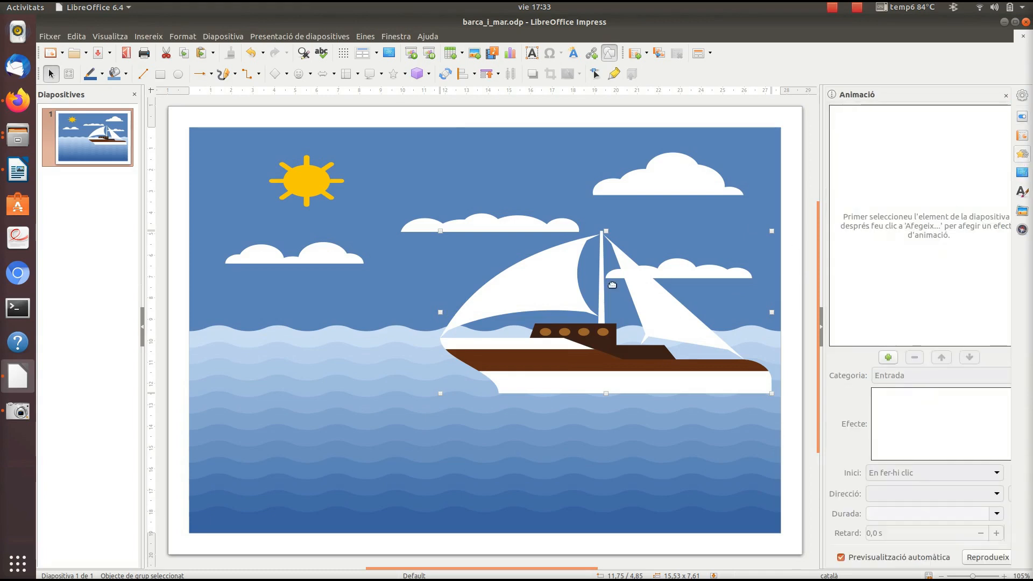
# Narrow the boat from its bow side to about 9.58 cm wide and move it to about X 17.93, Y 4.39 cm.
pyautogui.click(575, 293)
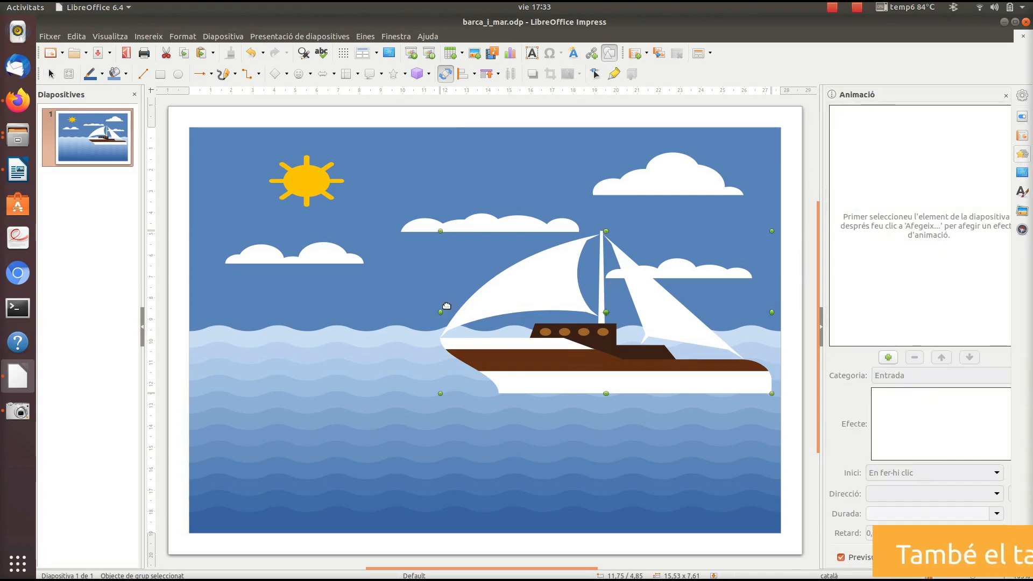
pyautogui.click(441, 310)
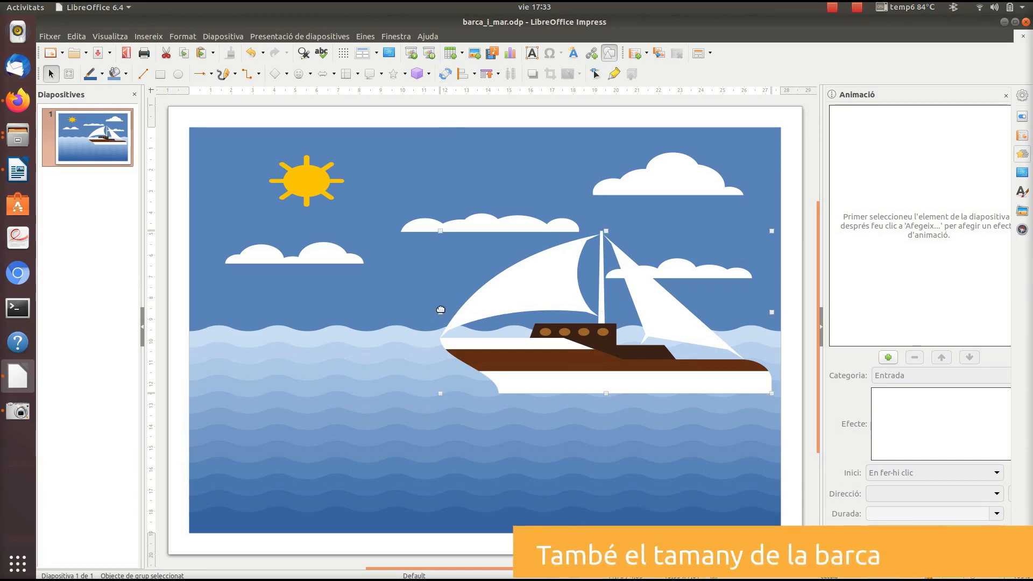
pyautogui.moveTo(441, 311); pyautogui.dragTo(567, 318)
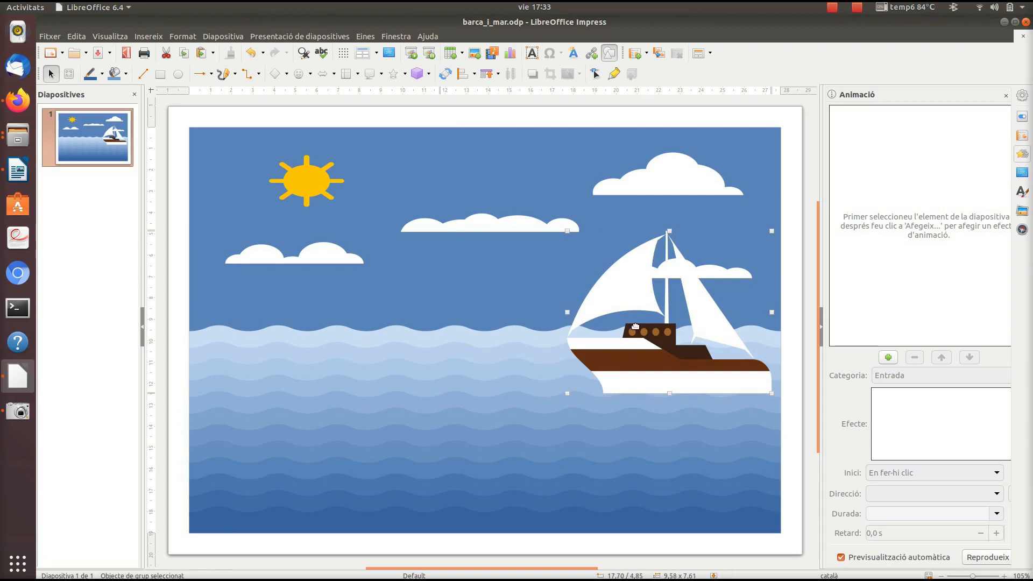
pyautogui.moveTo(634, 305); pyautogui.dragTo(639, 275)
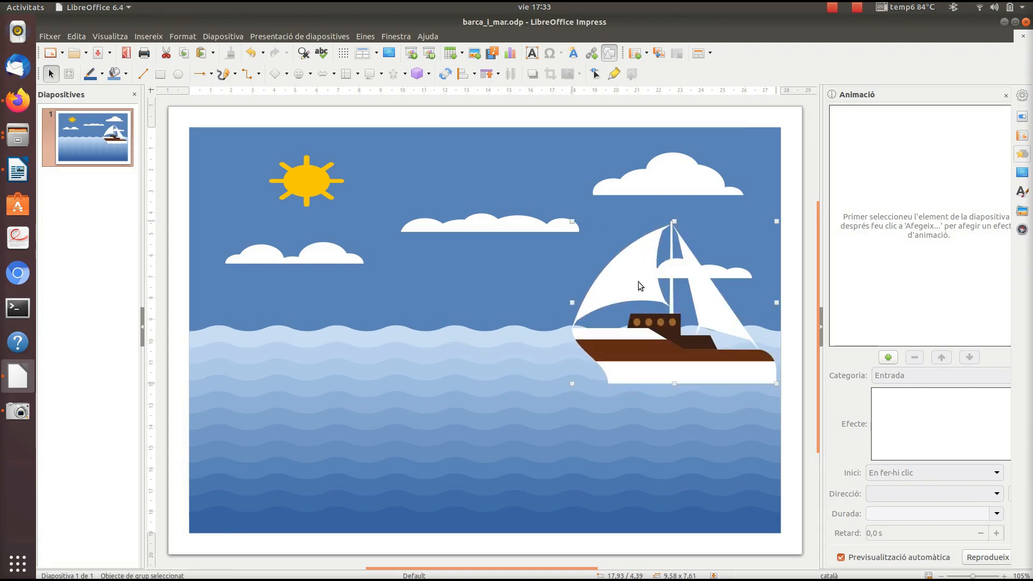
# Send the boat one level backward in the stacking order.
pyautogui.rightClick(639, 284)
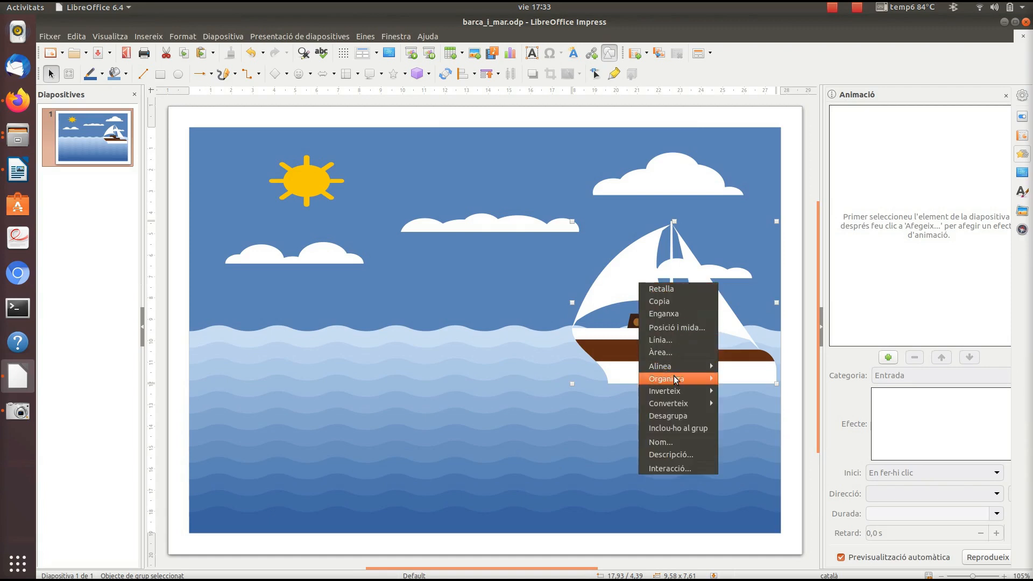
pyautogui.moveTo(681, 381)
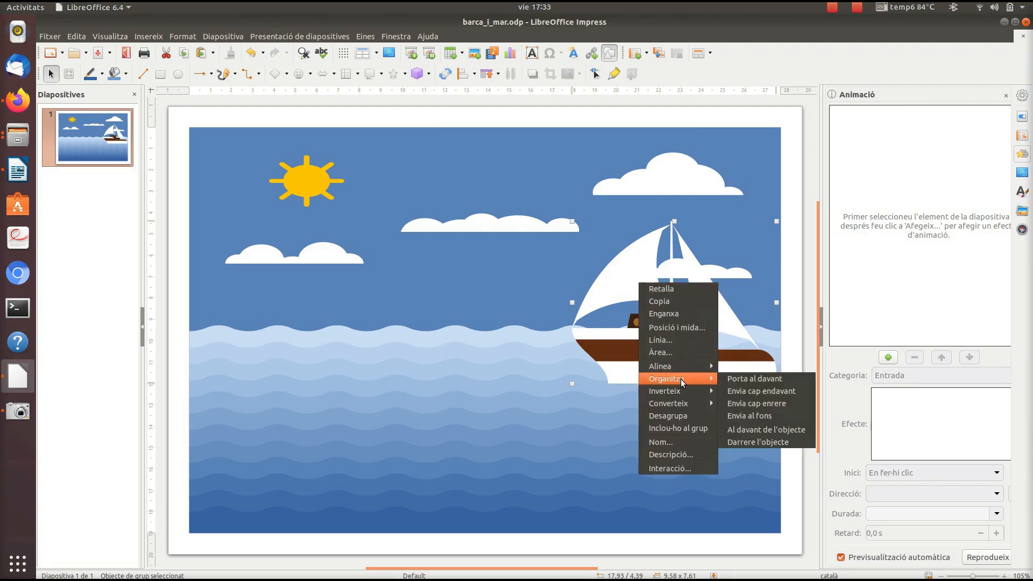
pyautogui.click(742, 408)
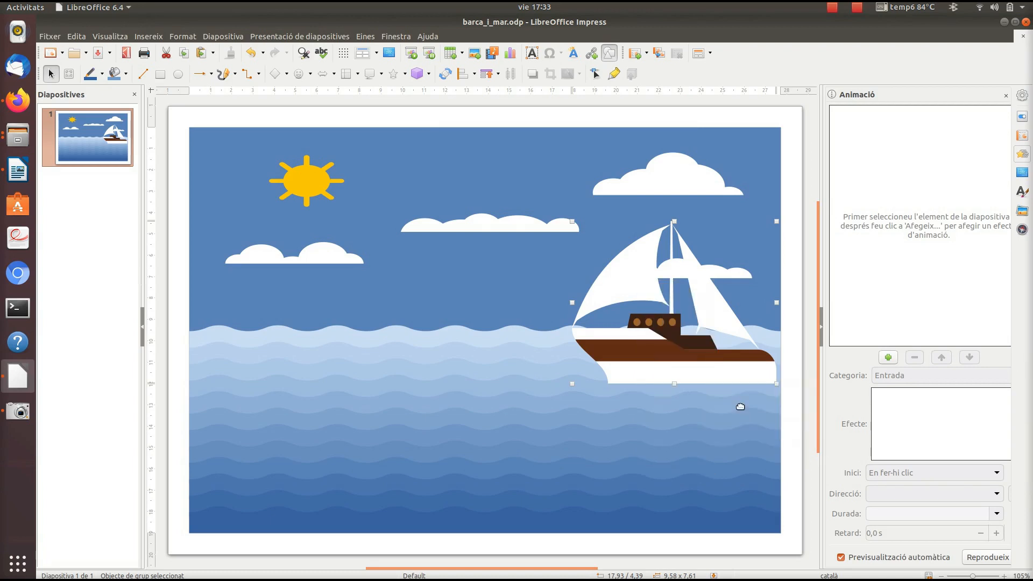
pyautogui.click(638, 285)
pyautogui.click(638, 285)
pyautogui.rightClick(639, 287)
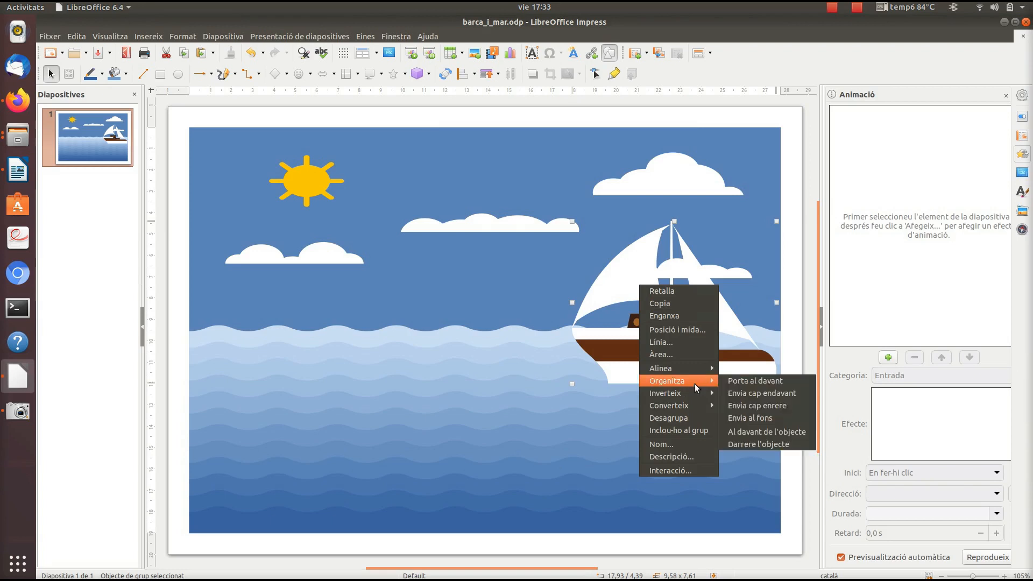
pyautogui.click(620, 284)
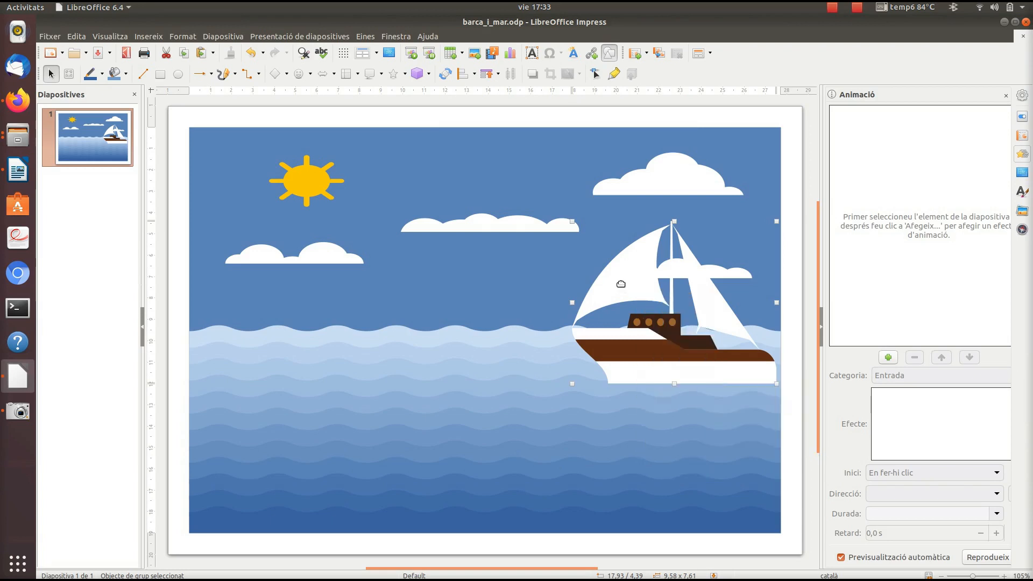
# Lower the boat onto the sea to about Y 7.60 cm, try sending it to the back, and undo that reordering.
pyautogui.moveTo(621, 284); pyautogui.dragTo(623, 355)
pyautogui.rightClick(624, 345)
pyautogui.moveTo(676, 443)
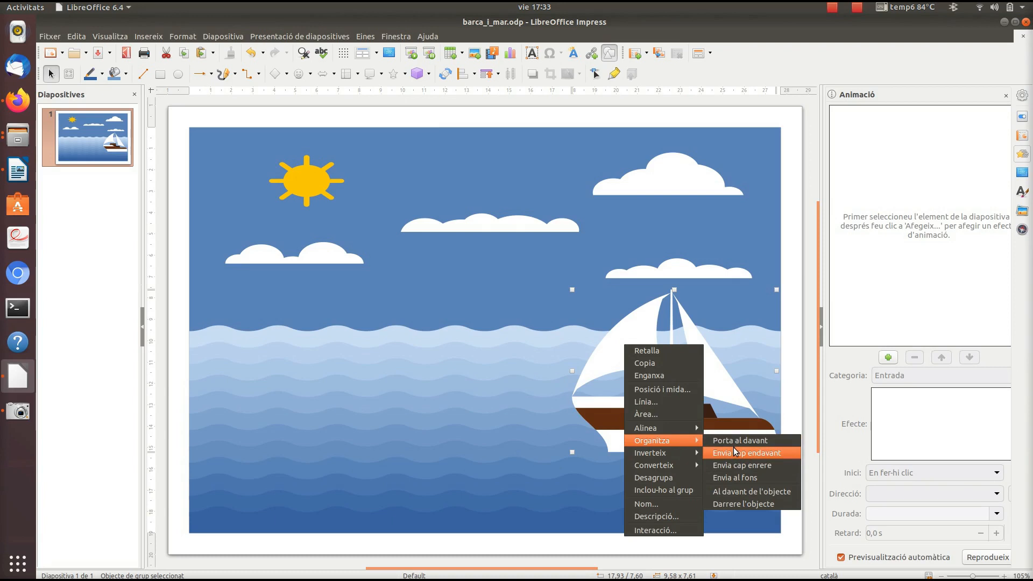
pyautogui.click(735, 476)
pyautogui.hotkey('ctrl', 'z')
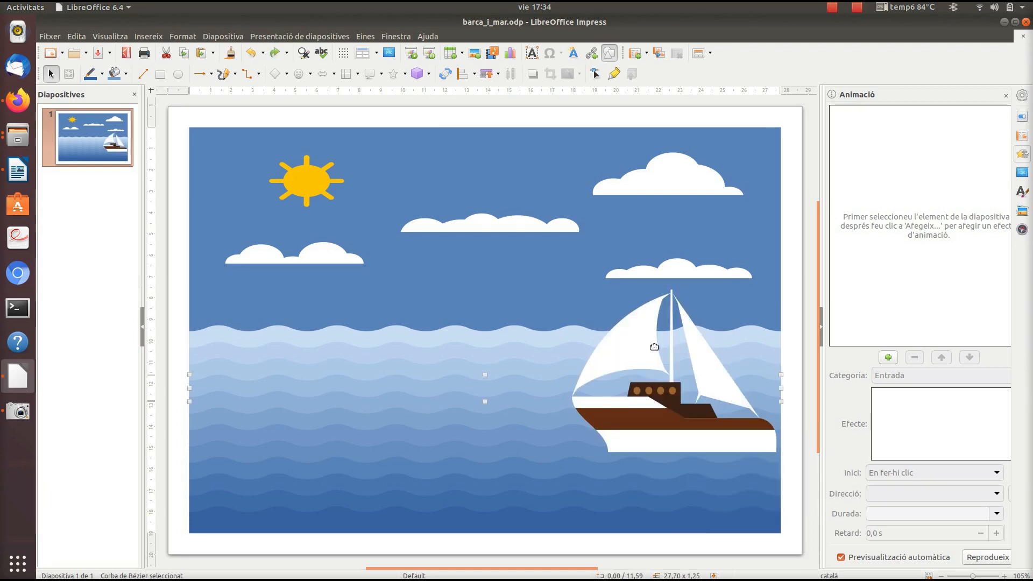
# Move the boat partly past the slide's right edge, to about X 21.03, Y 8.80 cm, and send it to the back.
pyautogui.moveTo(672, 364); pyautogui.dragTo(712, 371)
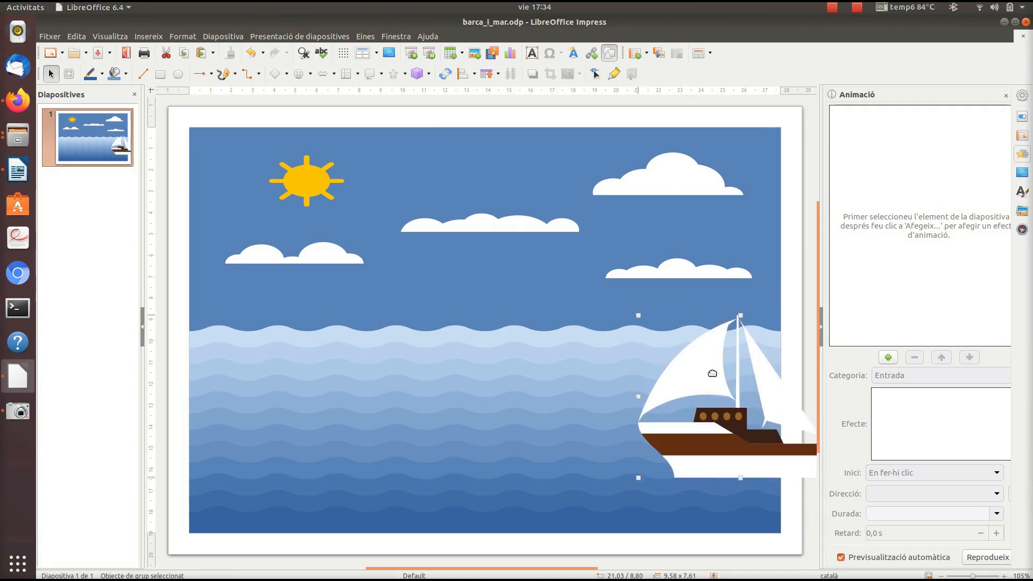
pyautogui.rightClick(714, 375)
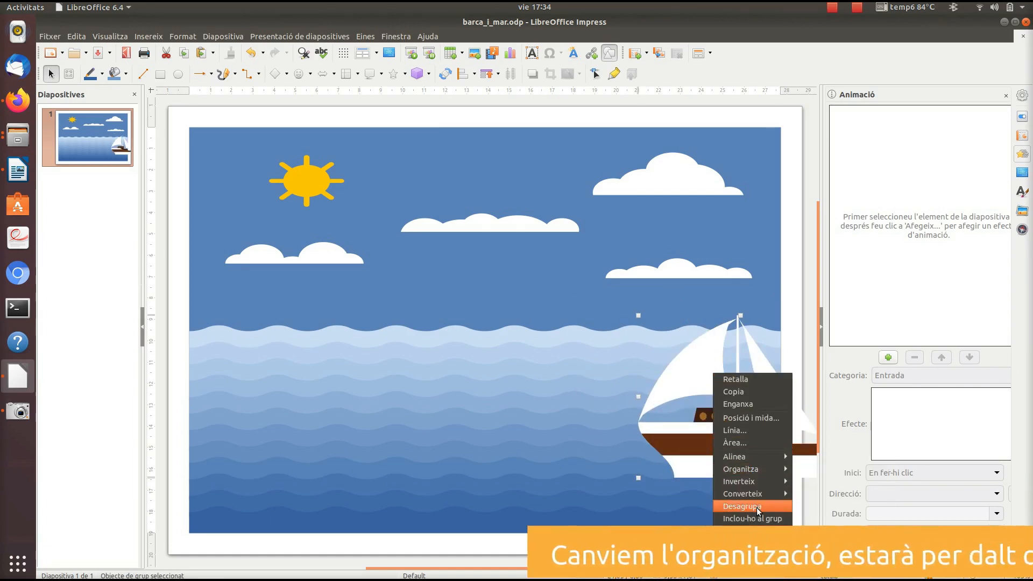
pyautogui.moveTo(769, 471)
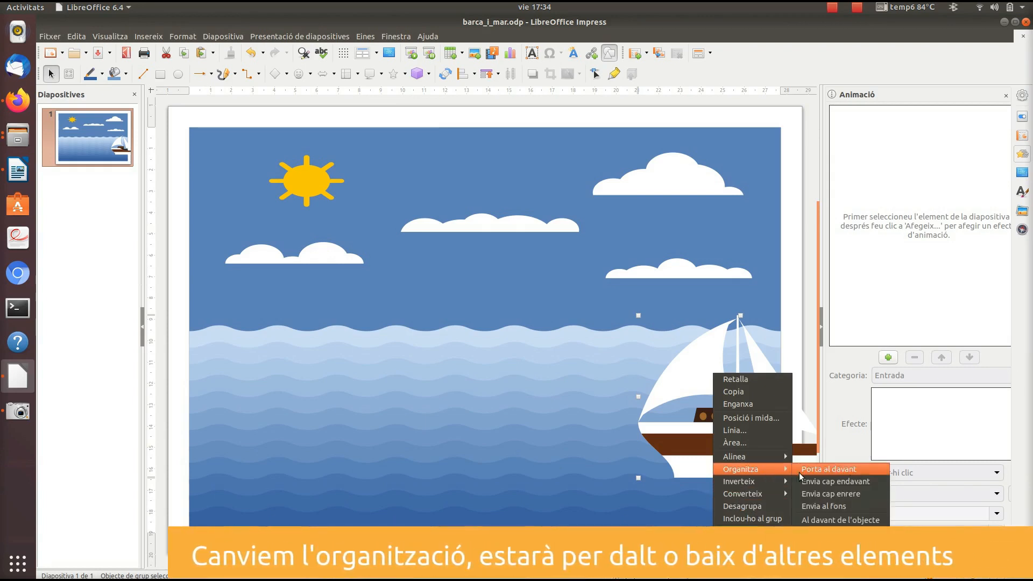
pyautogui.click(811, 506)
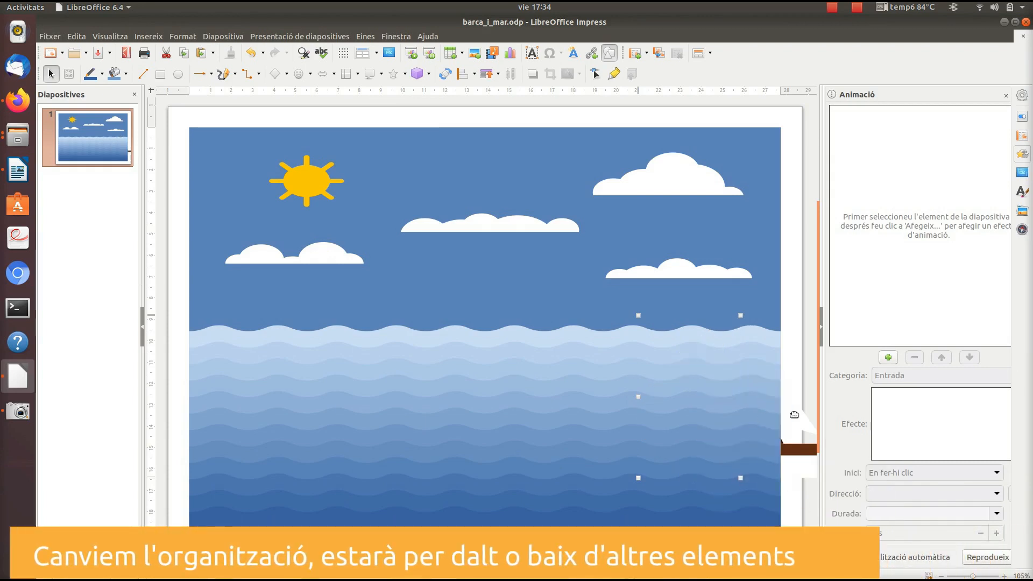
# Move the boat to about X 19.70, Y 11.30 cm and send it one level backward.
pyautogui.moveTo(794, 415); pyautogui.dragTo(765, 468)
pyautogui.click(785, 511)
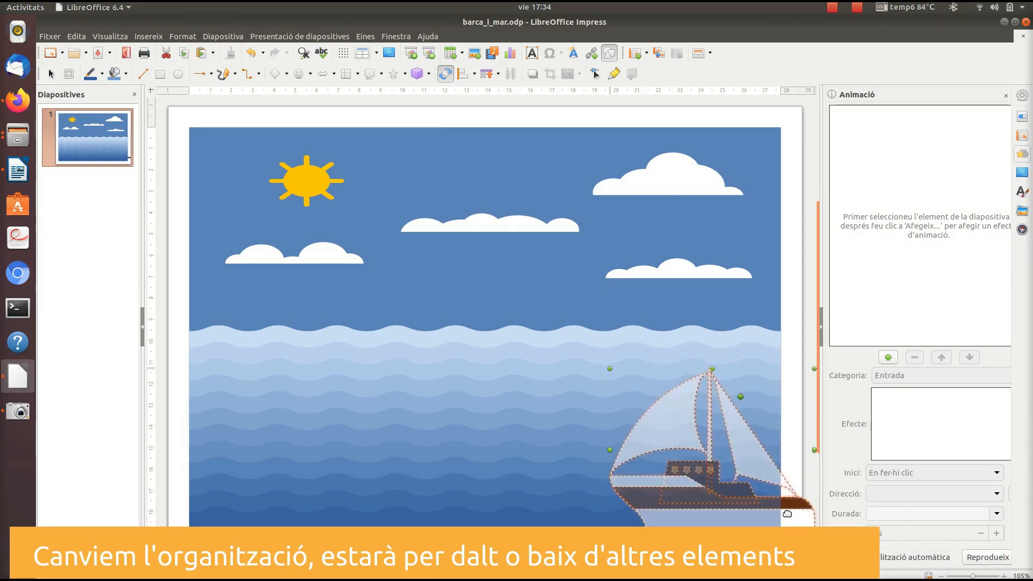
pyautogui.rightClick(787, 512)
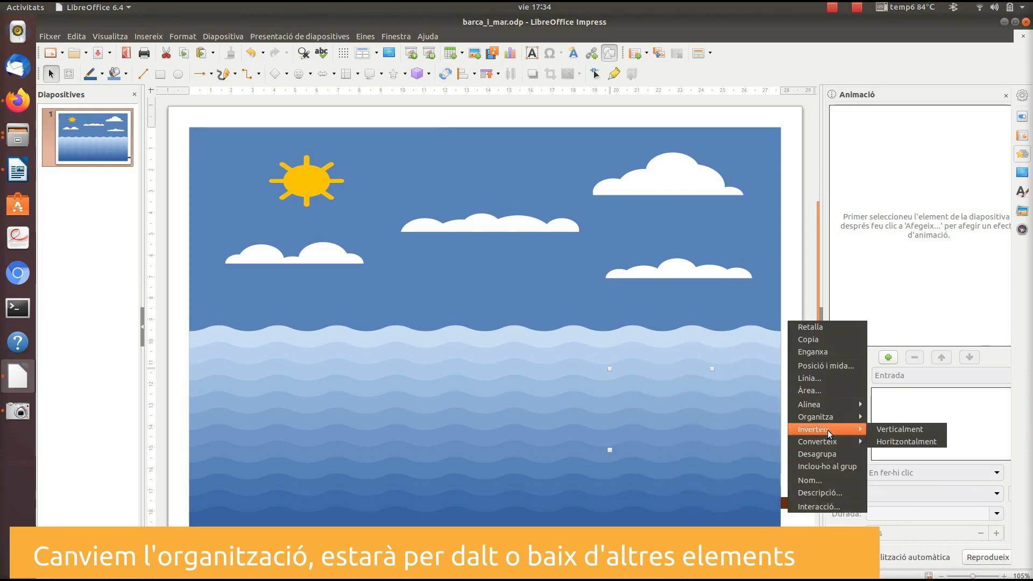
pyautogui.moveTo(843, 426)
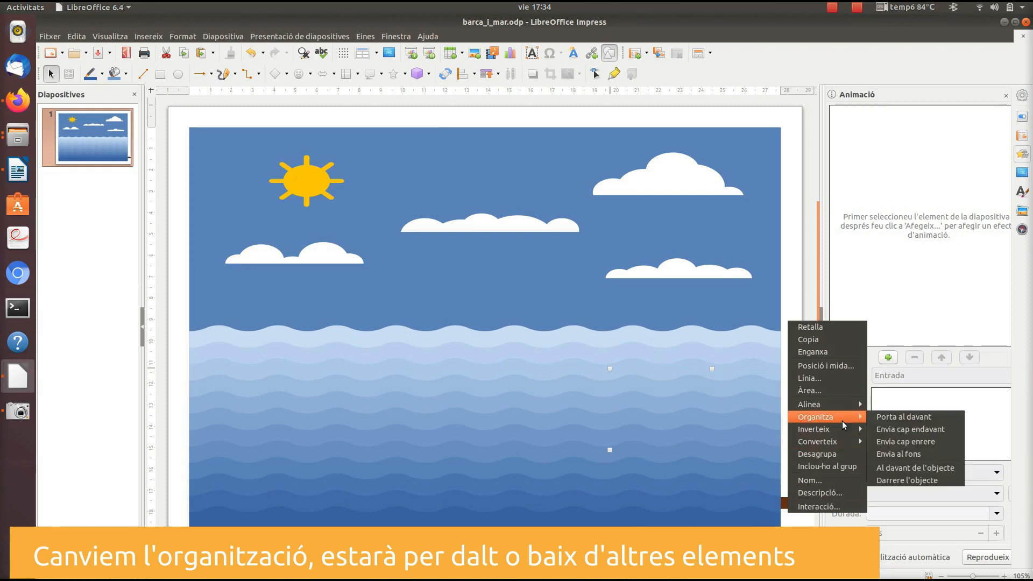
pyautogui.click(900, 438)
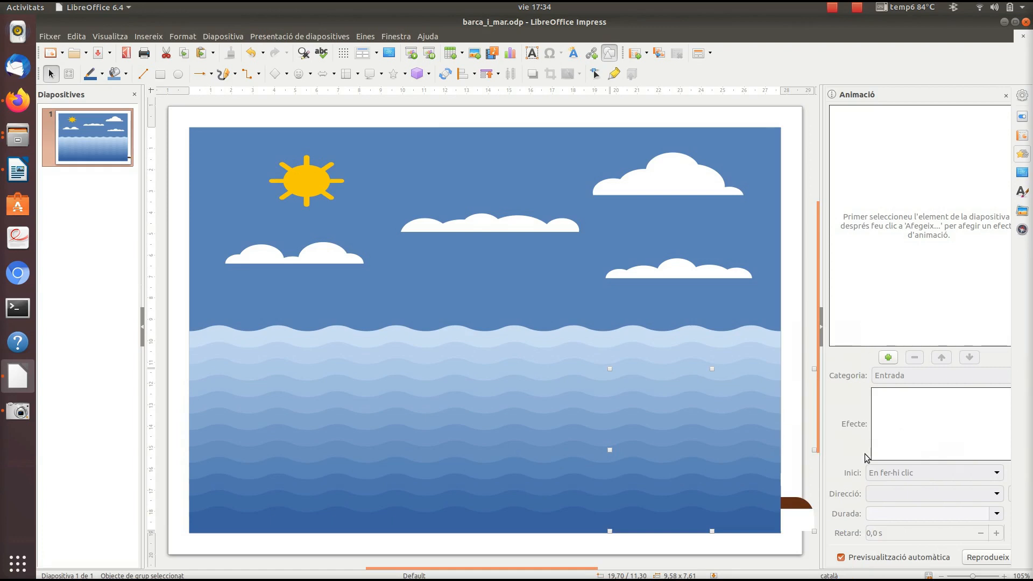
# Bring the boat forward three levels in the stacking order.
pyautogui.rightClick(788, 505)
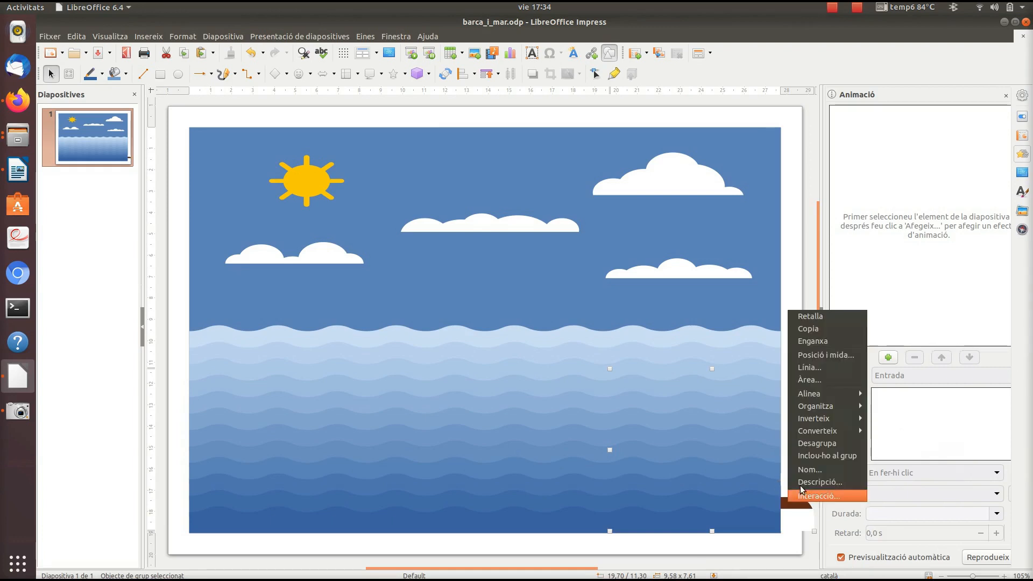
pyautogui.moveTo(834, 407)
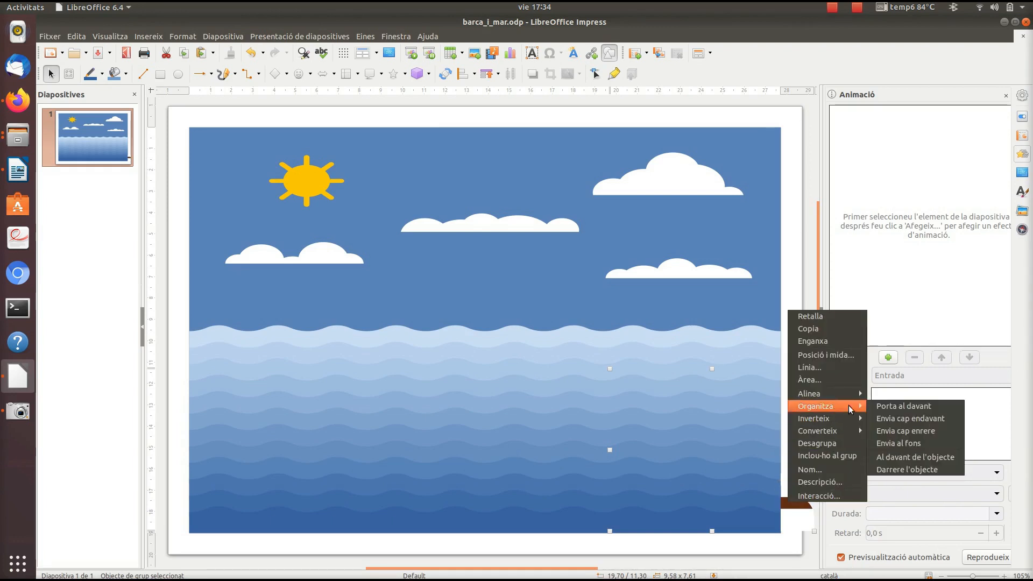
pyautogui.click(904, 418)
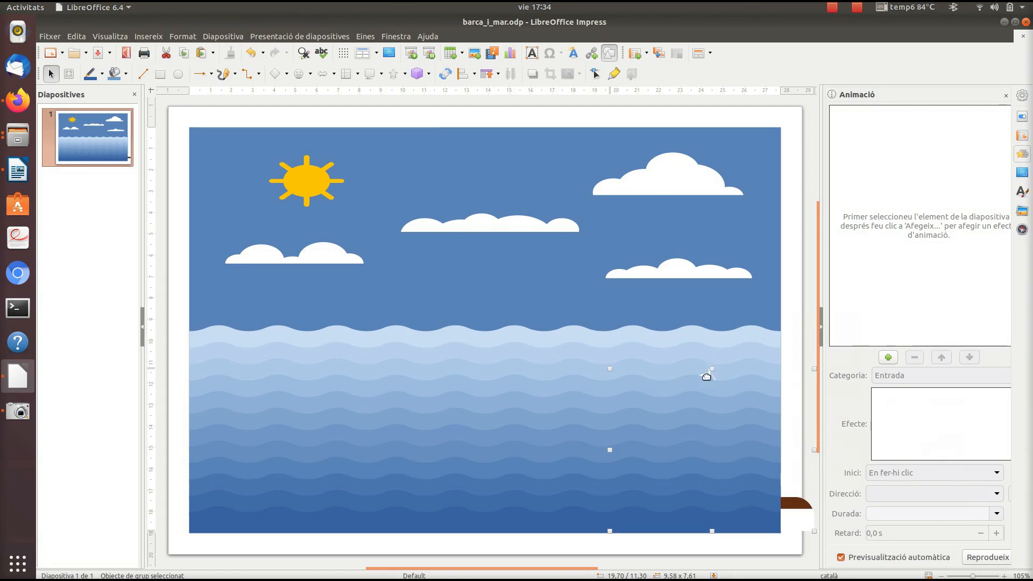
pyautogui.rightClick(803, 525)
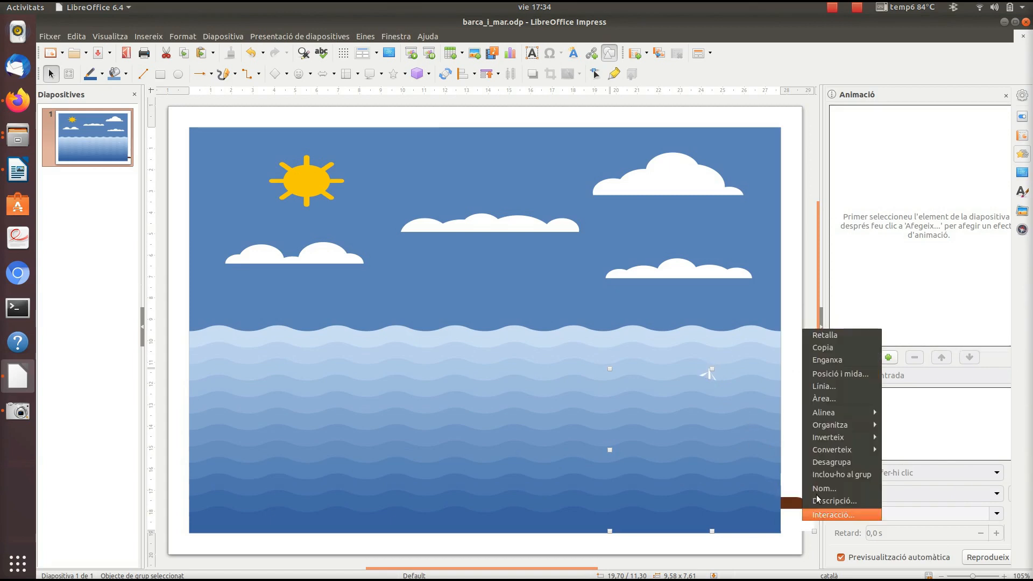
pyautogui.moveTo(859, 435)
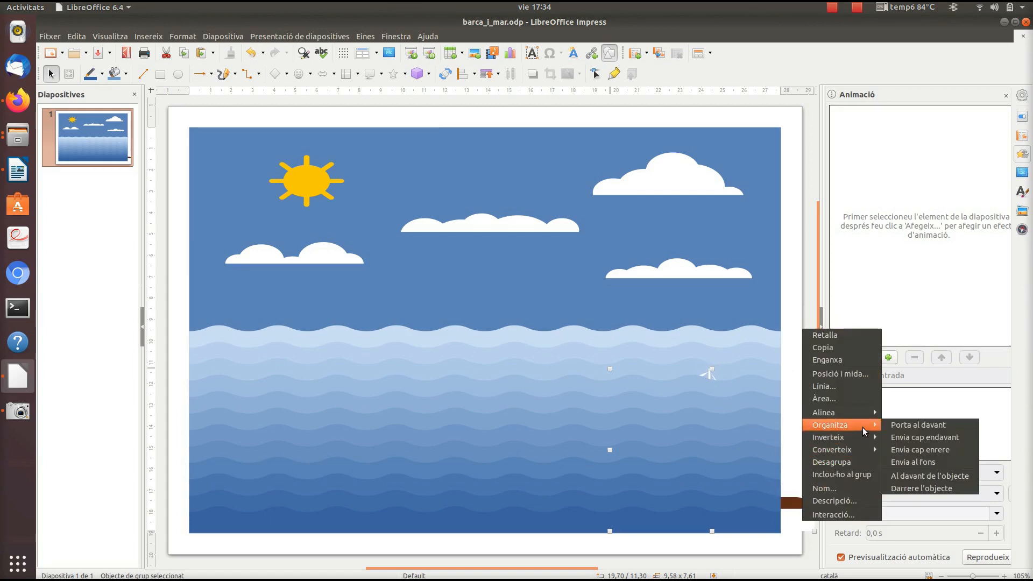
pyautogui.click(906, 434)
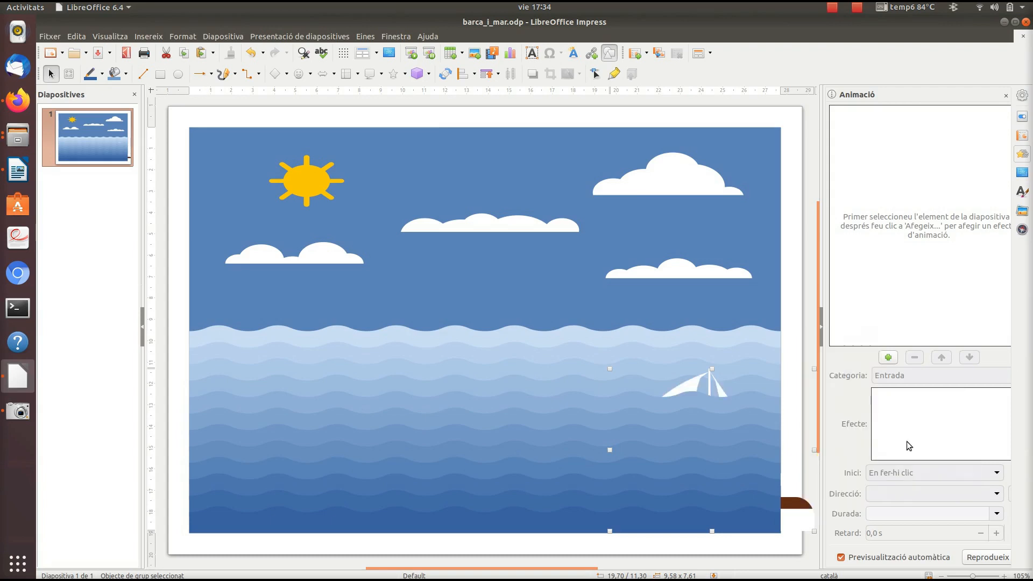
pyautogui.rightClick(791, 499)
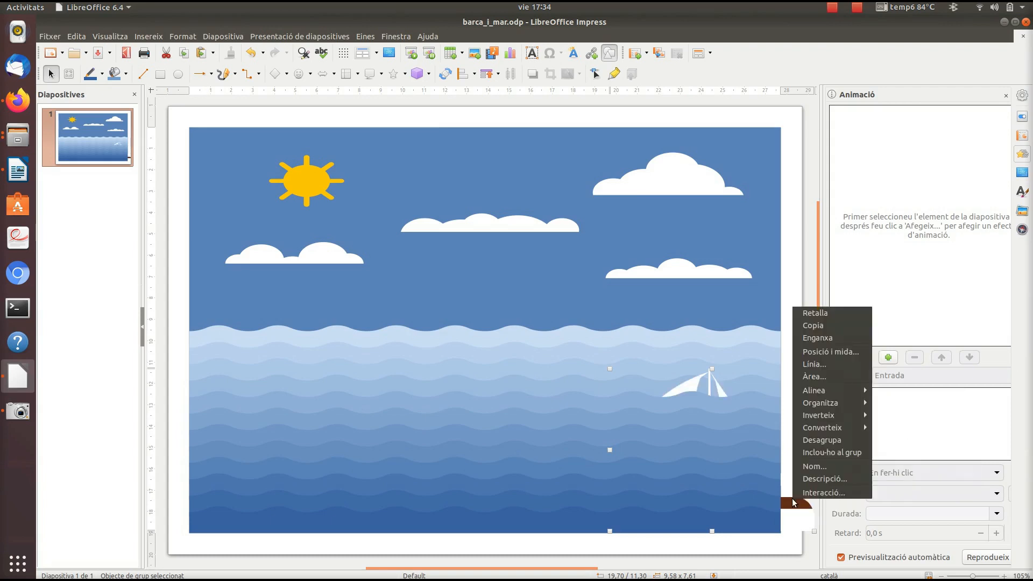
pyautogui.moveTo(869, 403)
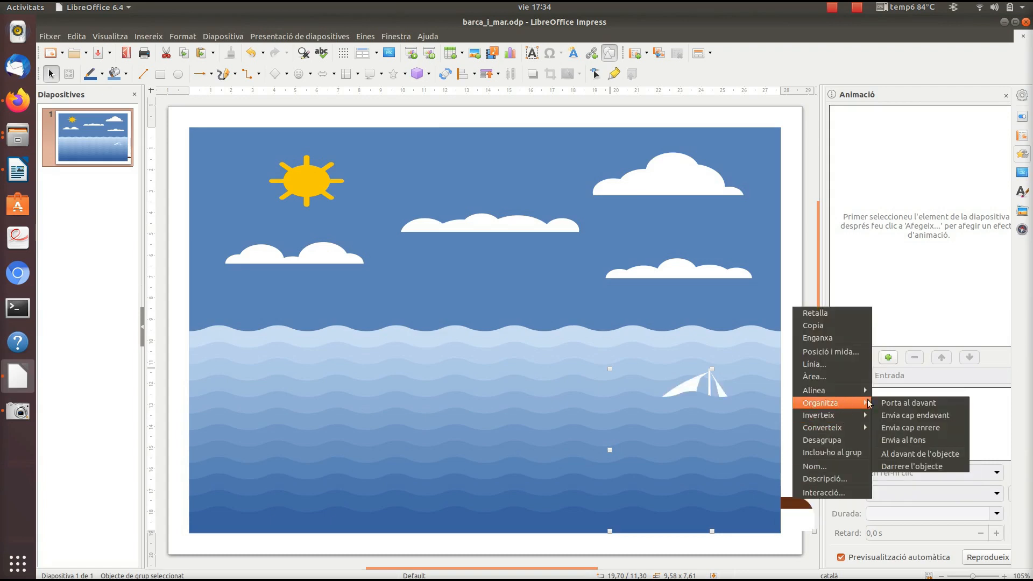
pyautogui.click(897, 415)
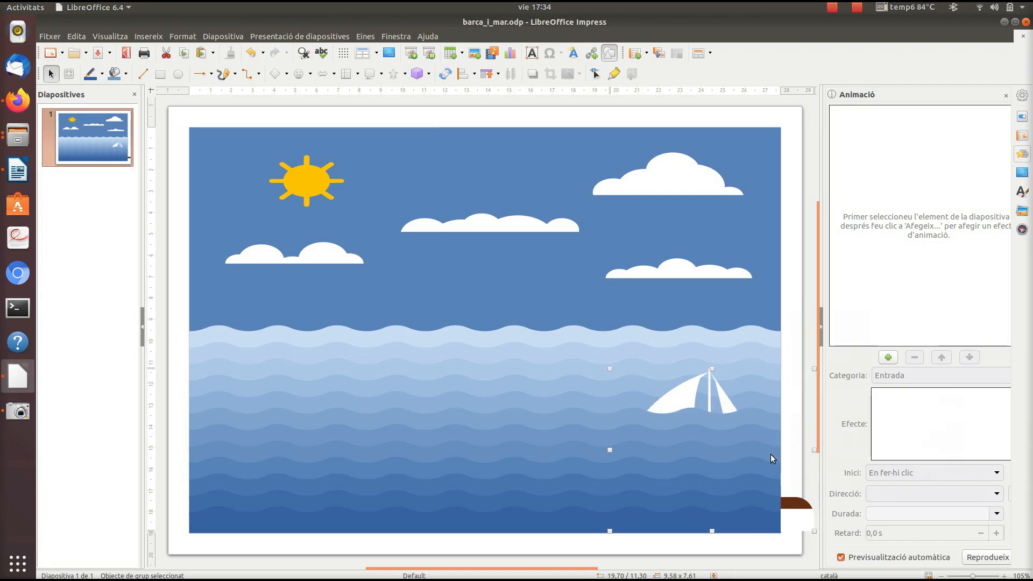
# Move the boat up to about X 17.93, Y 6.39 cm and add an animation effect to it.
pyautogui.moveTo(684, 393); pyautogui.dragTo(639, 304)
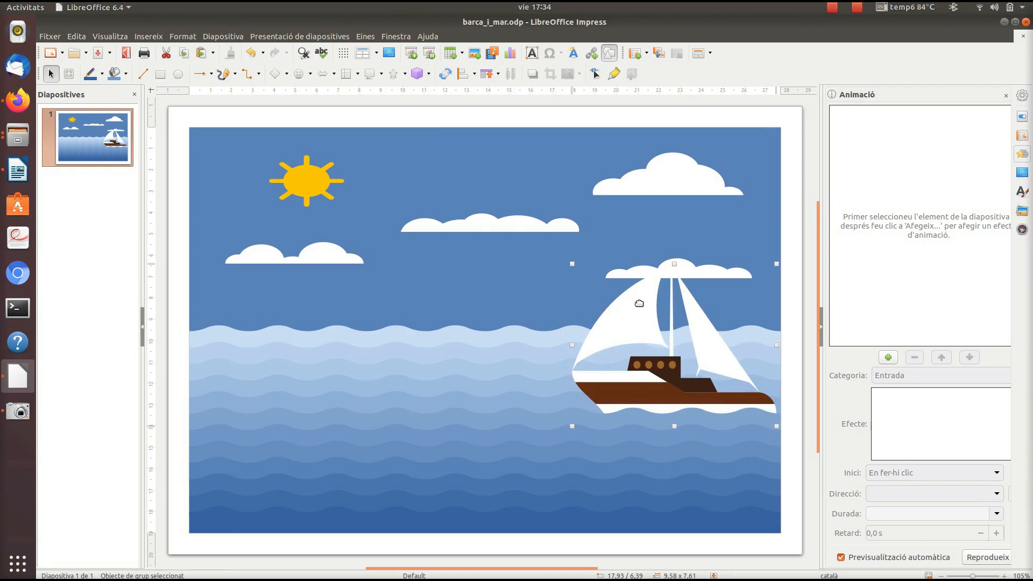
pyautogui.click(889, 360)
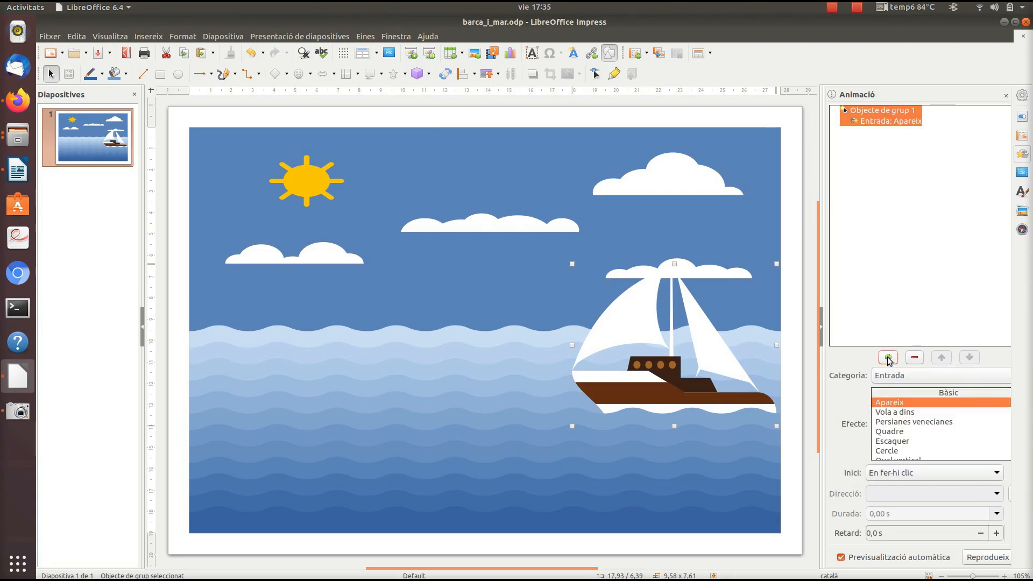
# Animate the large upper-right cloud with a "Línia de forma lliure" motion path drawn a short distance leftward.
pyautogui.click(831, 11)
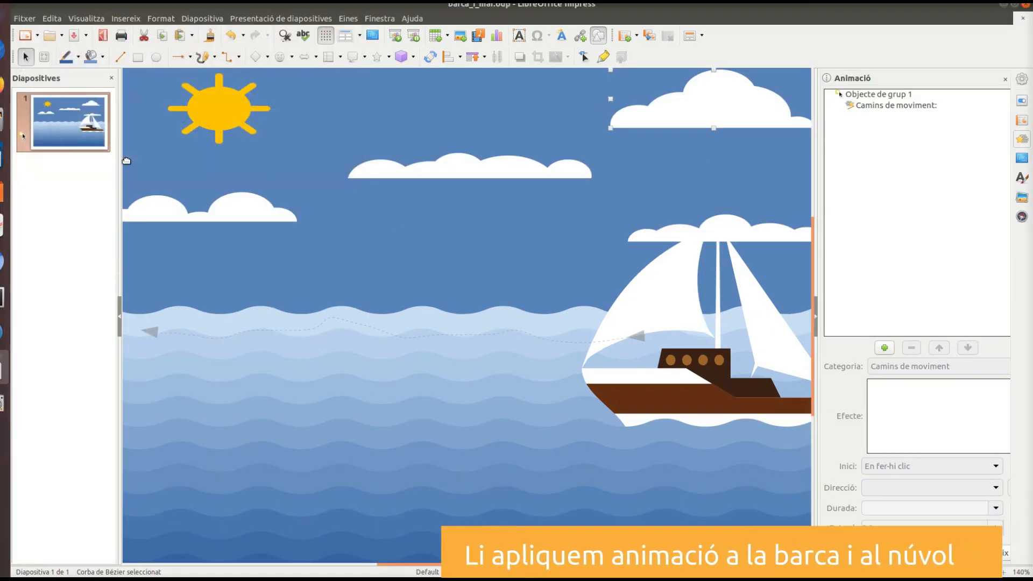
pyautogui.click(884, 348)
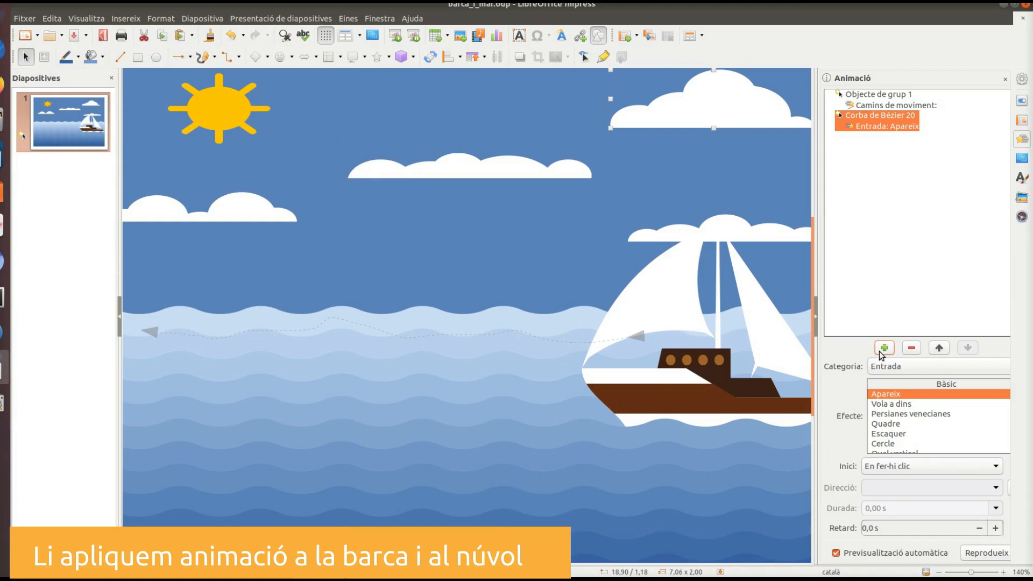
pyautogui.click(902, 371)
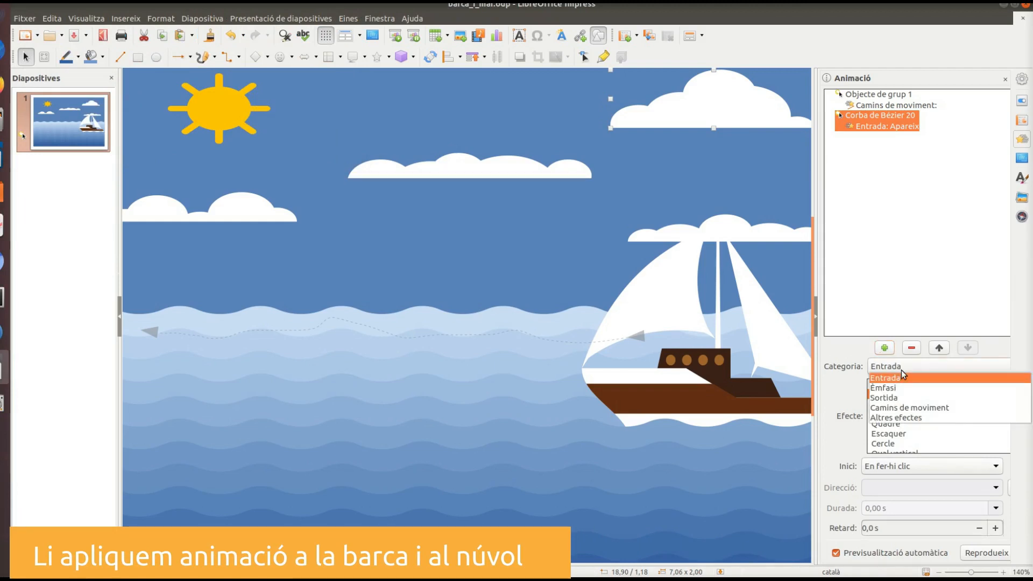
pyautogui.click(904, 407)
pyautogui.click(897, 414)
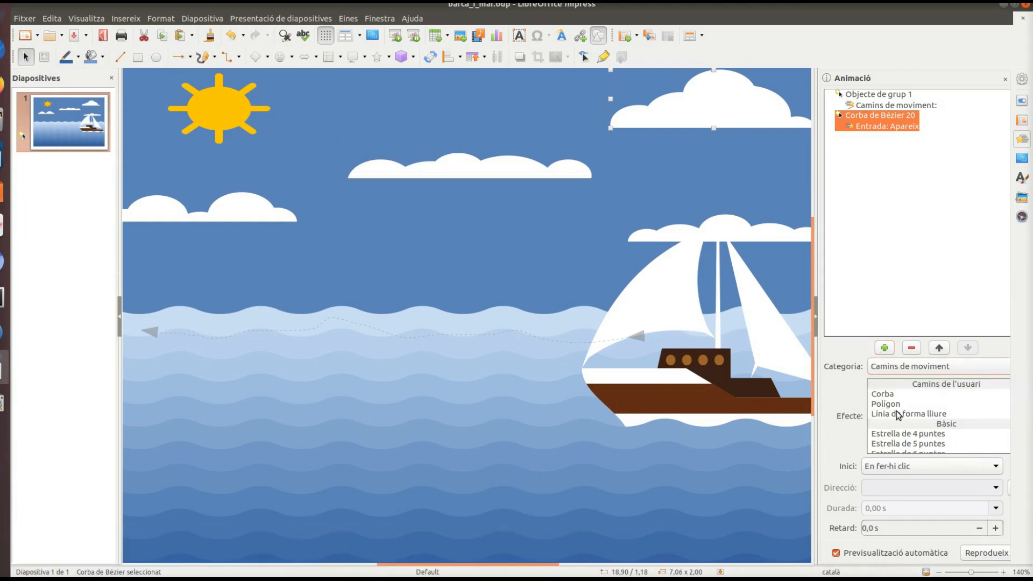
pyautogui.moveTo(714, 107); pyautogui.dragTo(640, 116)
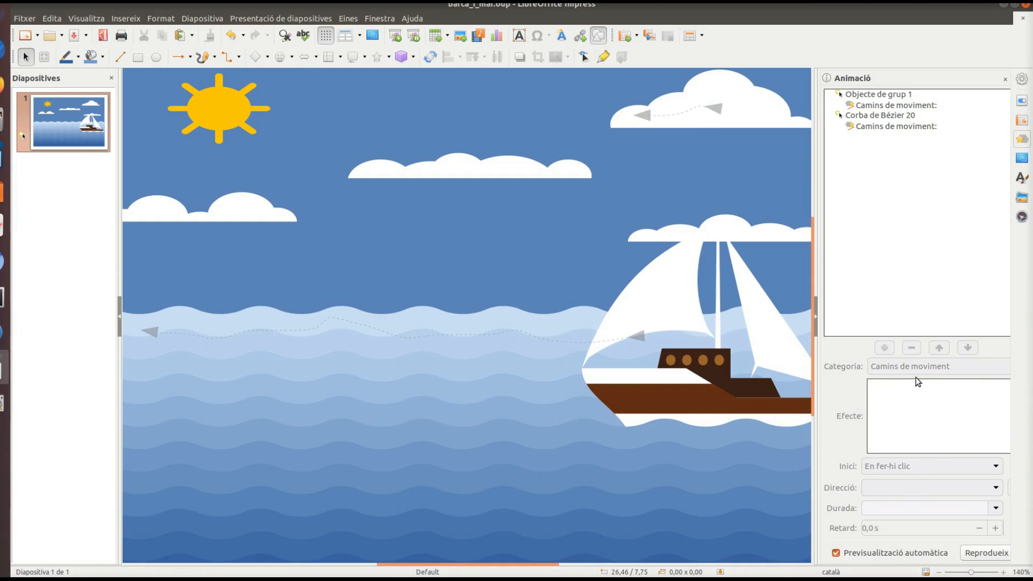
# Set the cloud animation's duration to 5,00 s and its start to "Amb l'anterior".
pyautogui.click(896, 118)
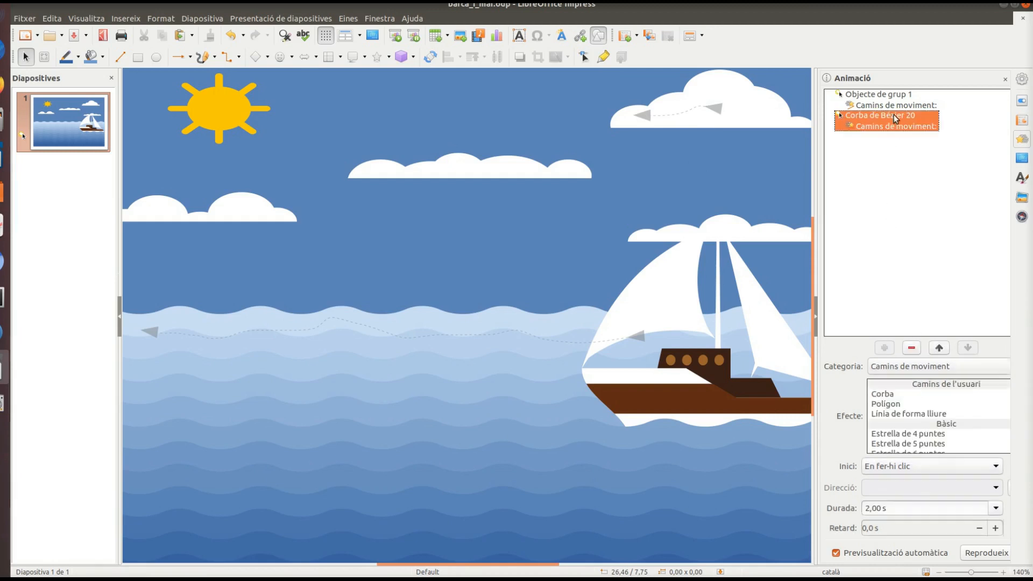
pyautogui.click(997, 509)
pyautogui.click(950, 558)
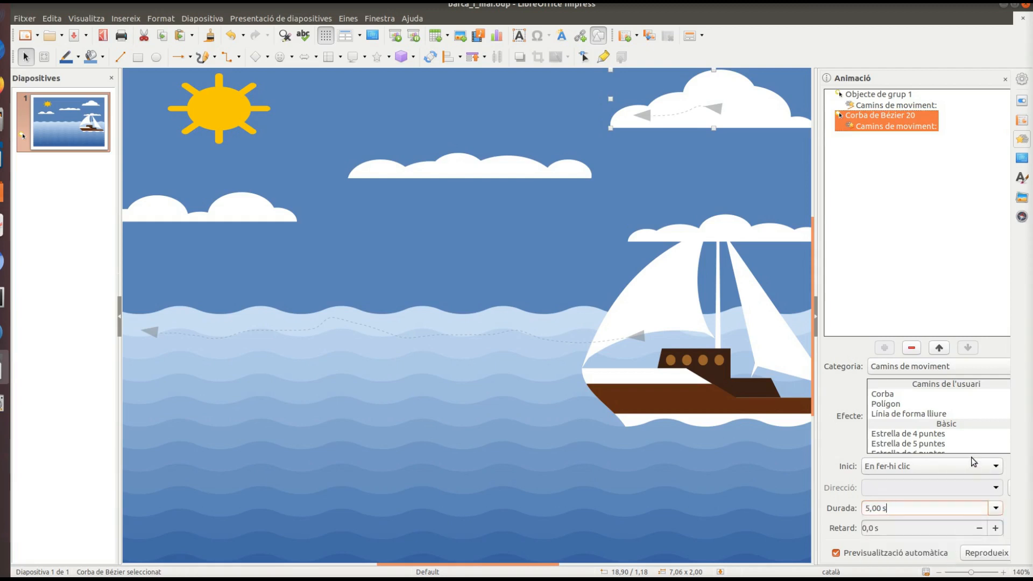
pyautogui.click(973, 472)
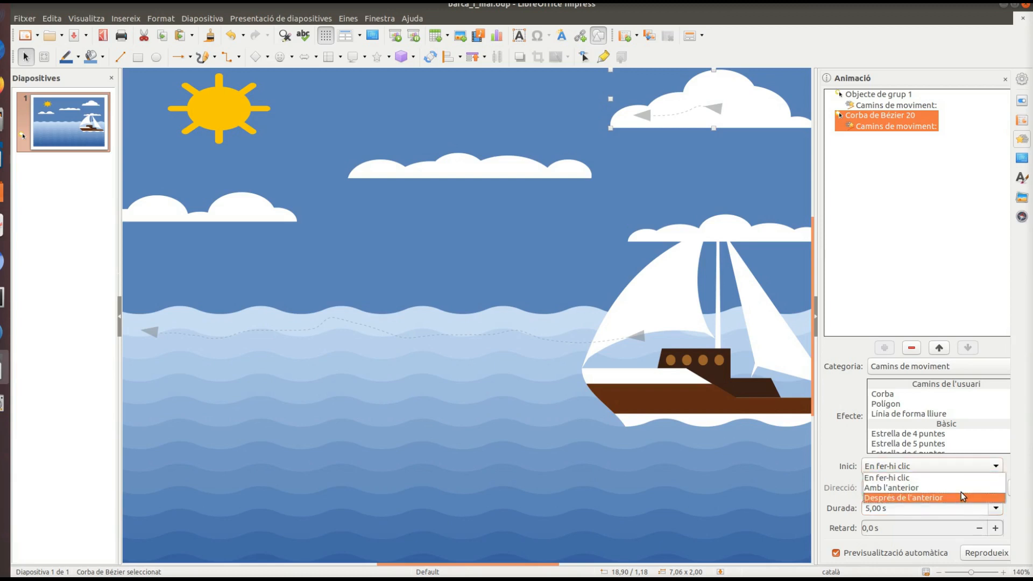
pyautogui.click(963, 489)
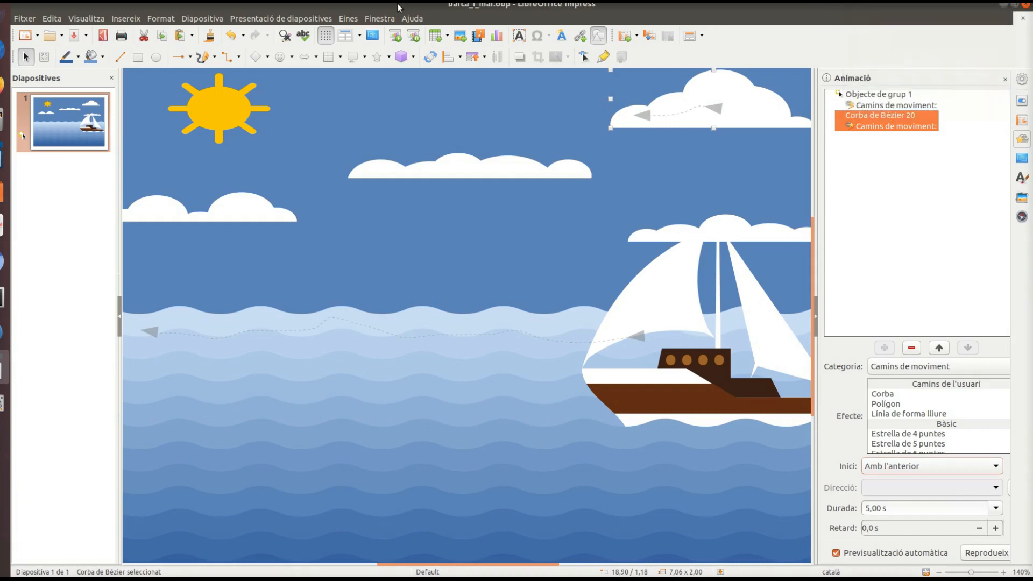
# Start the slide show from the first slide to check the boat and cloud animations.
pyautogui.click(333, 19)
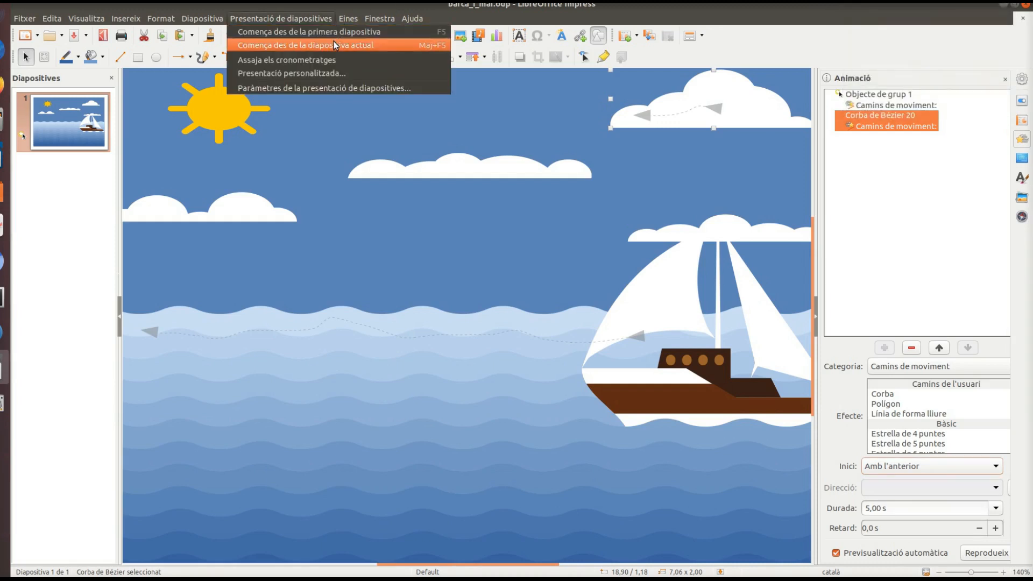
pyautogui.click(342, 31)
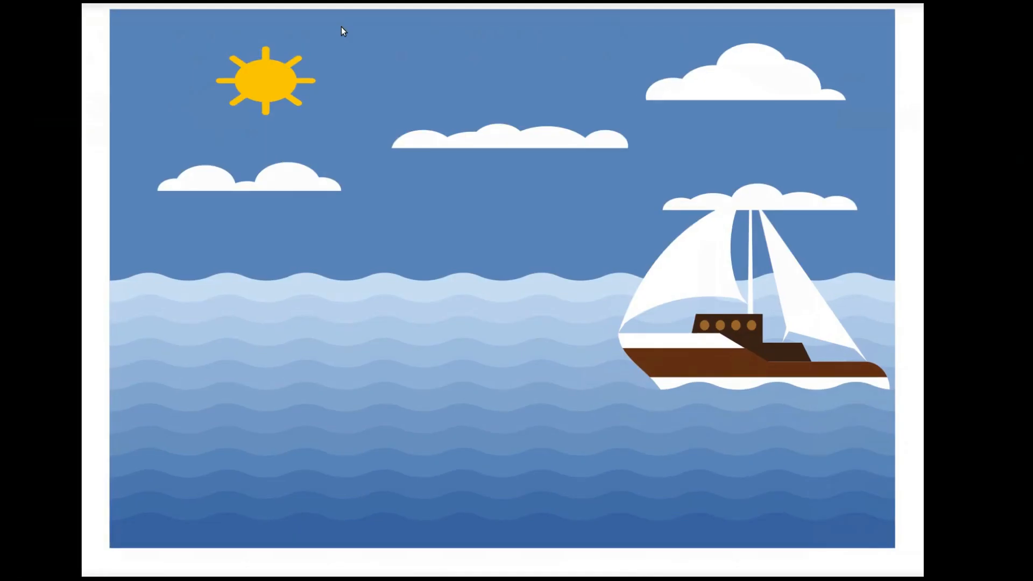